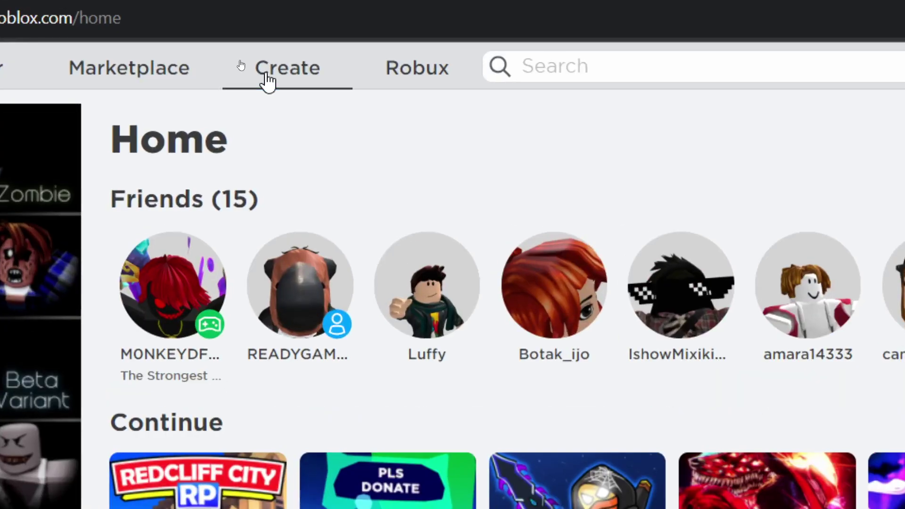
# Open the Roblox Creator Hub from the Create section.
pyautogui.click(266, 73)
pyautogui.moveTo(261, 64)
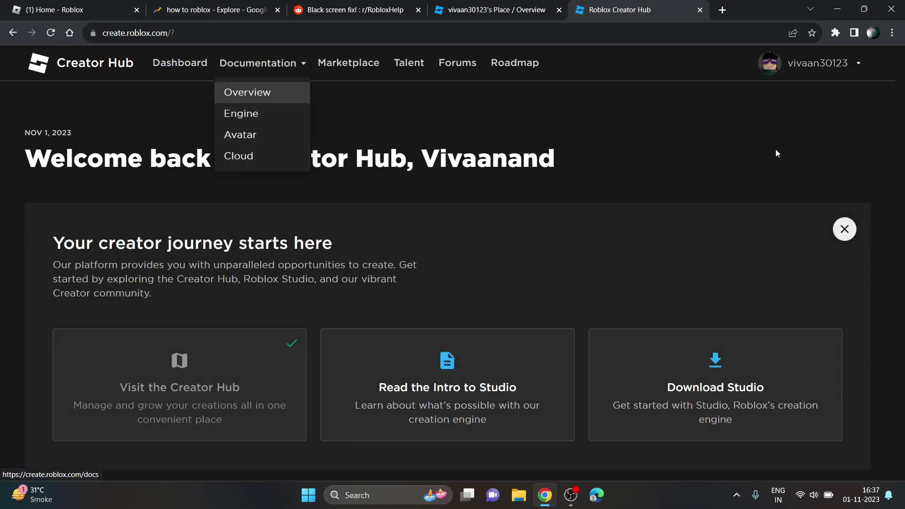
pyautogui.moveTo(898, 106)
pyautogui.mouseDown()
pyautogui.moveTo(895, 171)
pyautogui.moveTo(897, 78)
pyautogui.moveTo(903, 241)
pyautogui.mouseUp()
pyautogui.moveTo(900, 206); pyautogui.dragTo(900, 56)
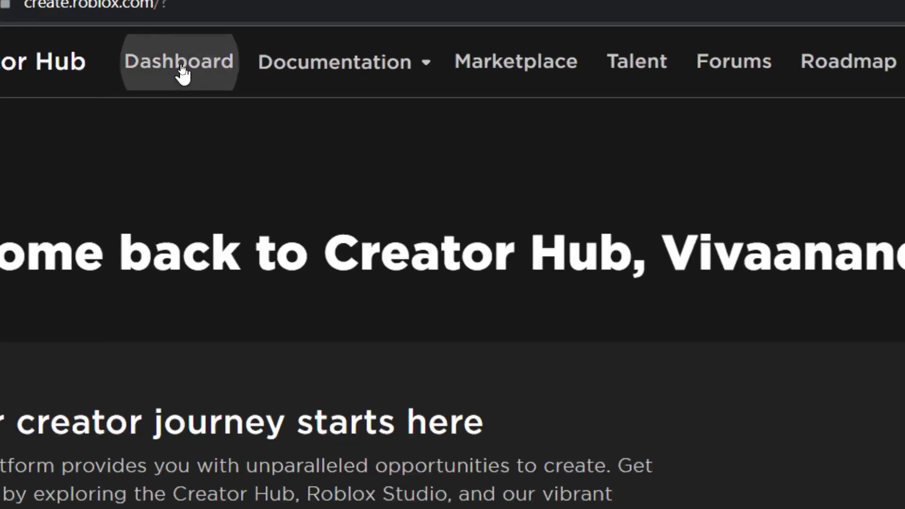
# Open the Creations list and the public vivaan30123's Place game page.
pyautogui.click(182, 73)
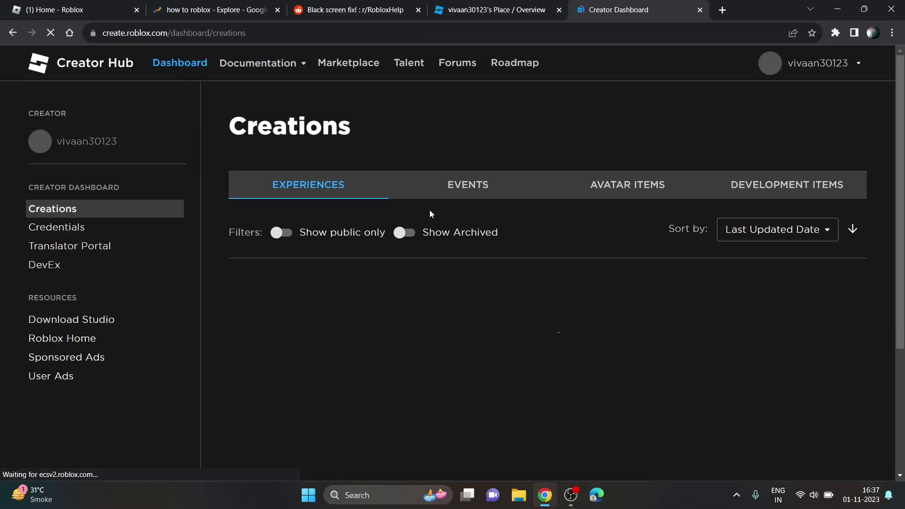
pyautogui.scroll(-2, 757, 198)
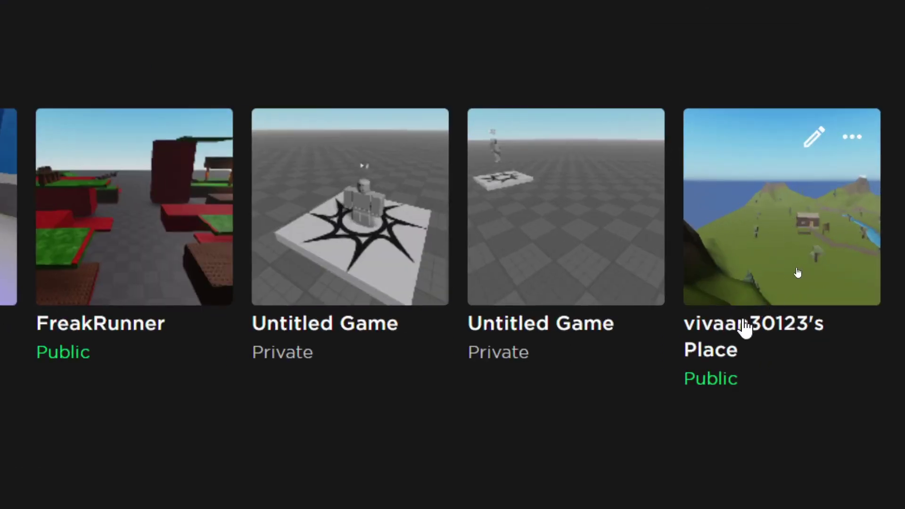
pyautogui.click(788, 288)
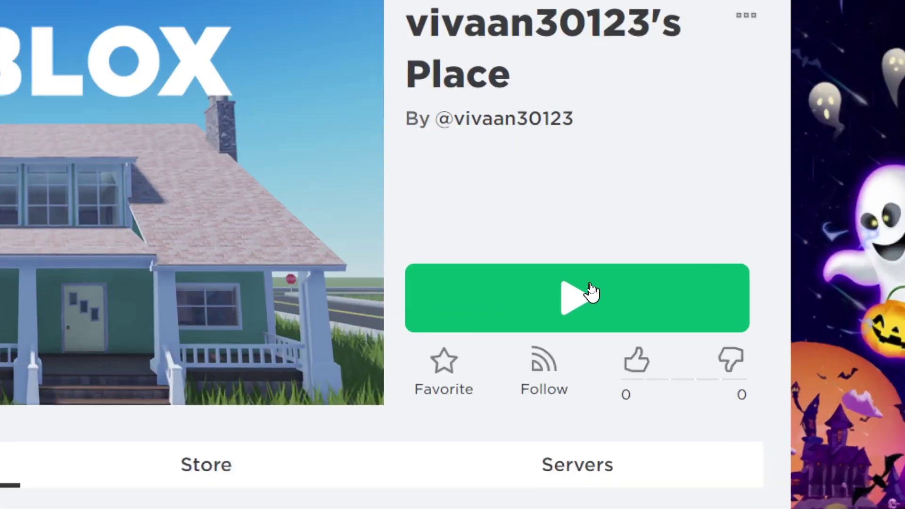
pyautogui.click(590, 291)
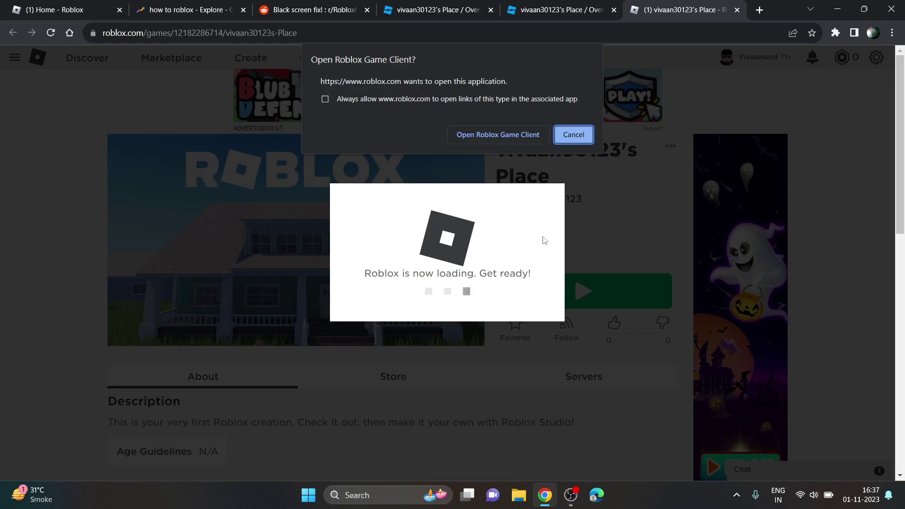
pyautogui.click(526, 136)
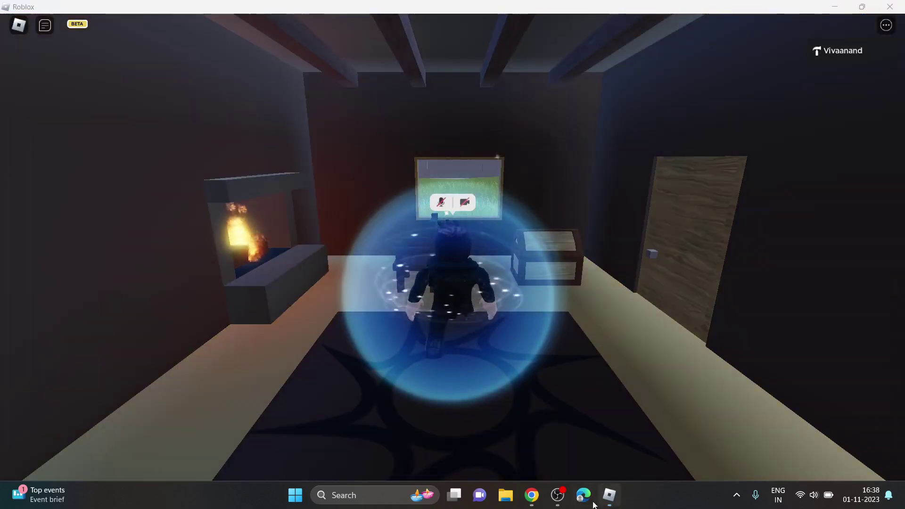
# Look around the cabin toward the fireplace and painting, then open the in-game menu.
pyautogui.press('Left')
pyautogui.press('Right')
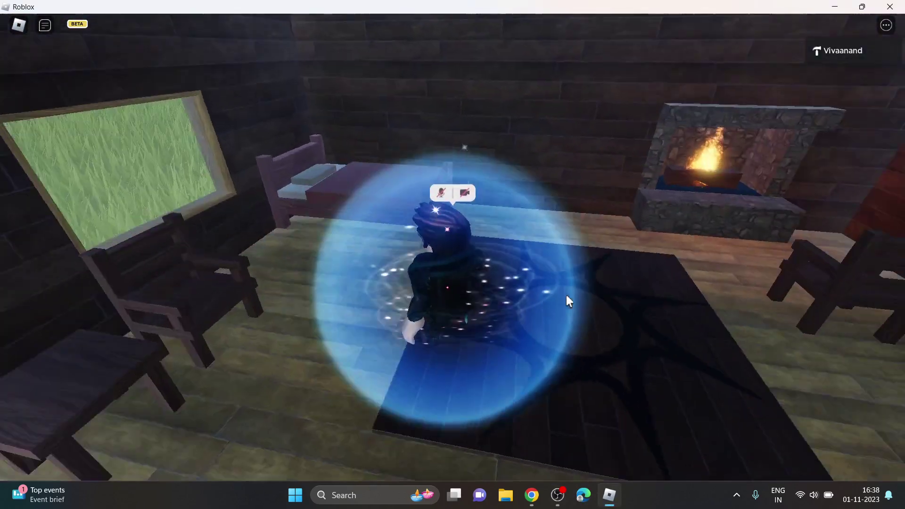
pyautogui.press('Right')
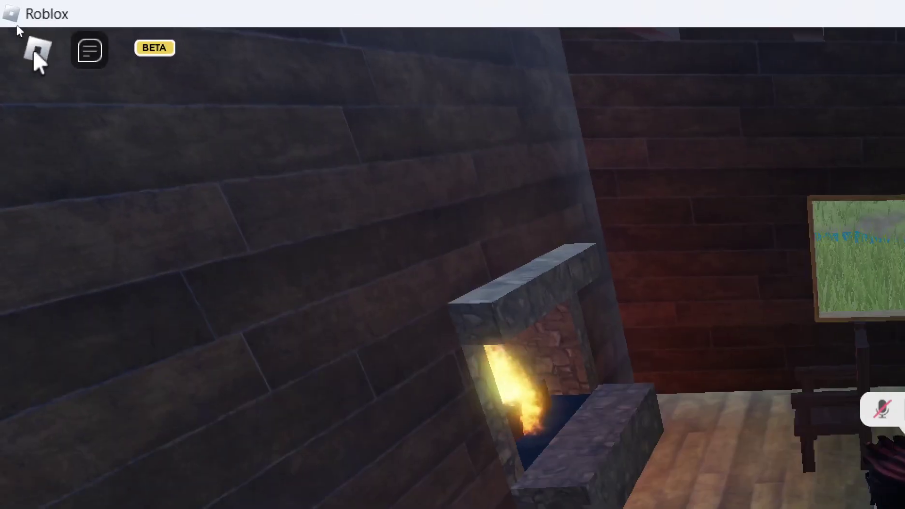
pyautogui.click(18, 27)
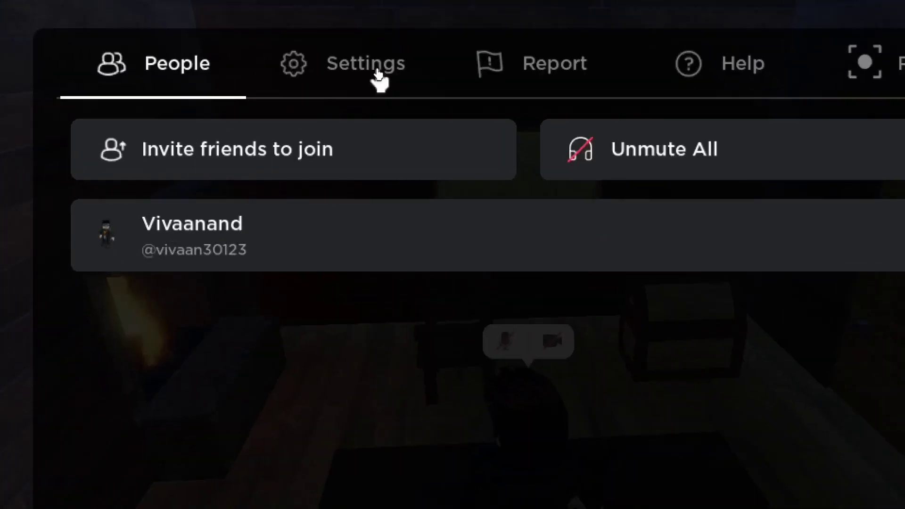
# Show the in-game Settings with Reduce Motion On, briefly switching to the recorder.
pyautogui.click(377, 67)
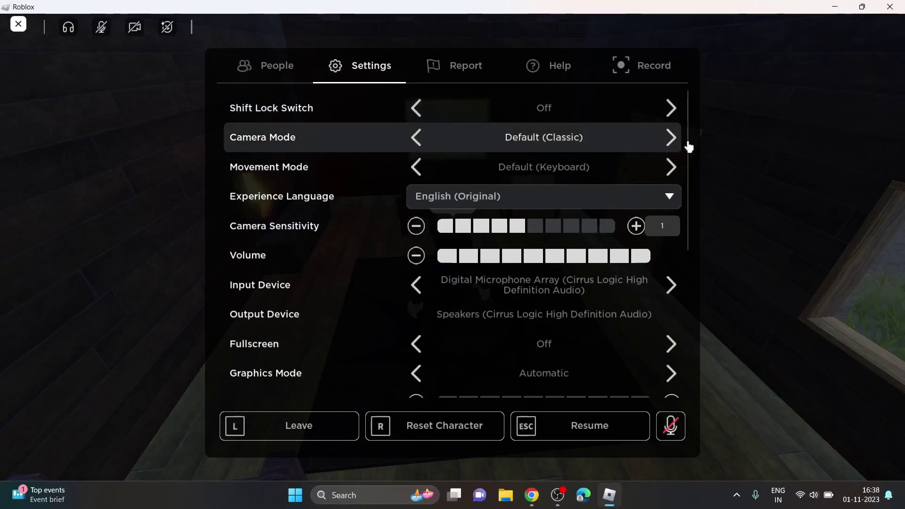
pyautogui.scroll(-1, 596, 238)
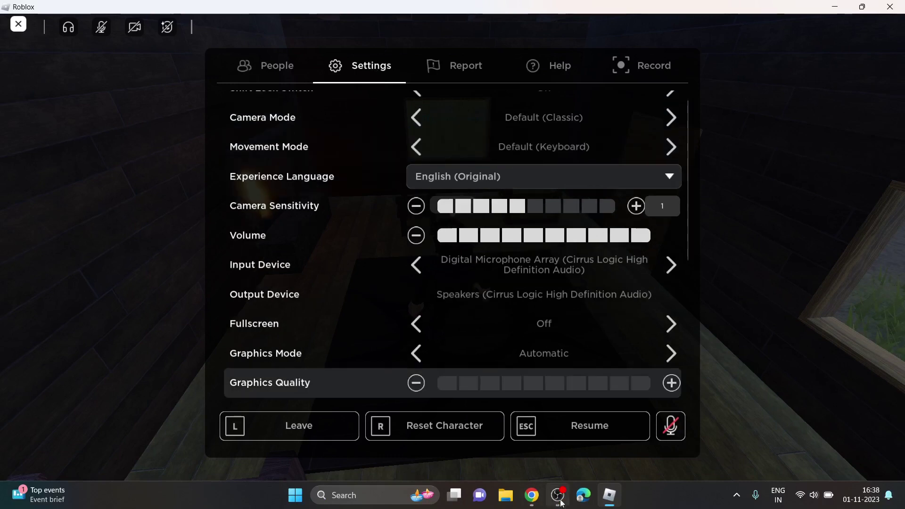
pyautogui.click(562, 496)
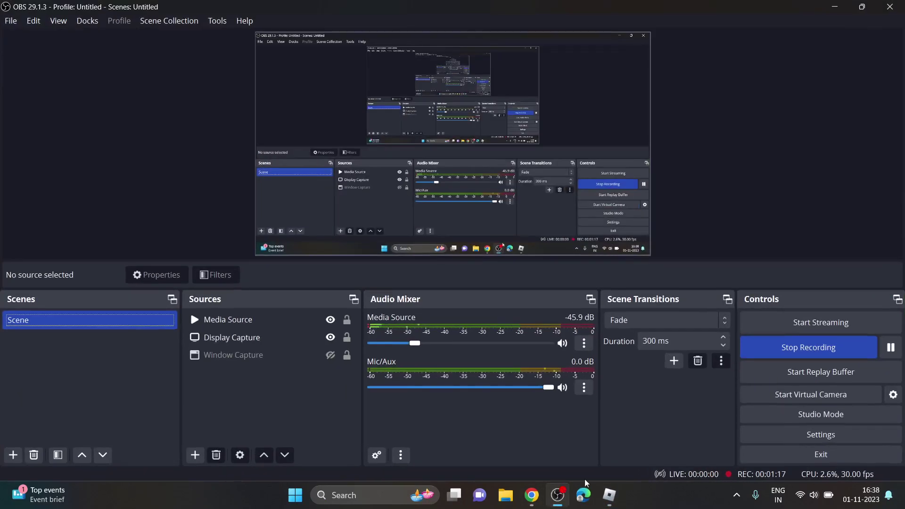
pyautogui.hotkey('alt', 'Tab')
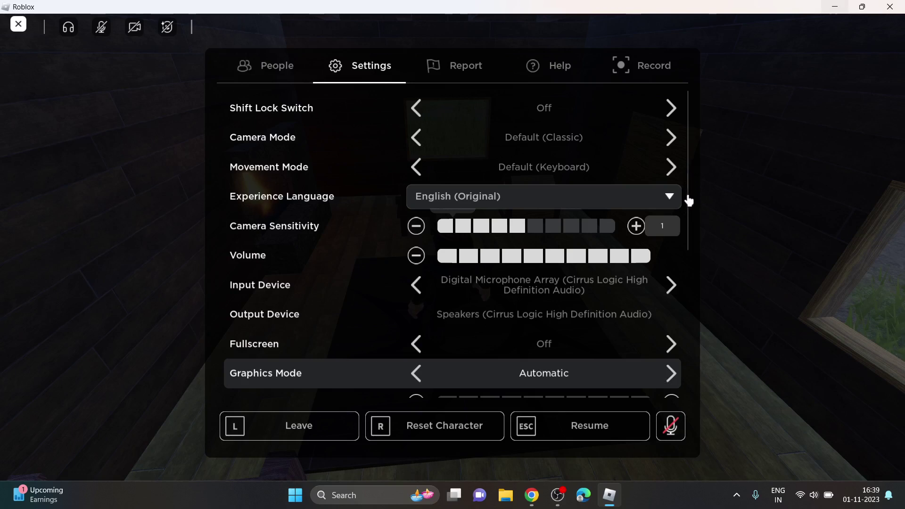
pyautogui.moveTo(688, 202)
pyautogui.mouseDown()
pyautogui.moveTo(687, 255)
pyautogui.moveTo(669, 277)
pyautogui.moveTo(675, 283)
pyautogui.mouseUp()
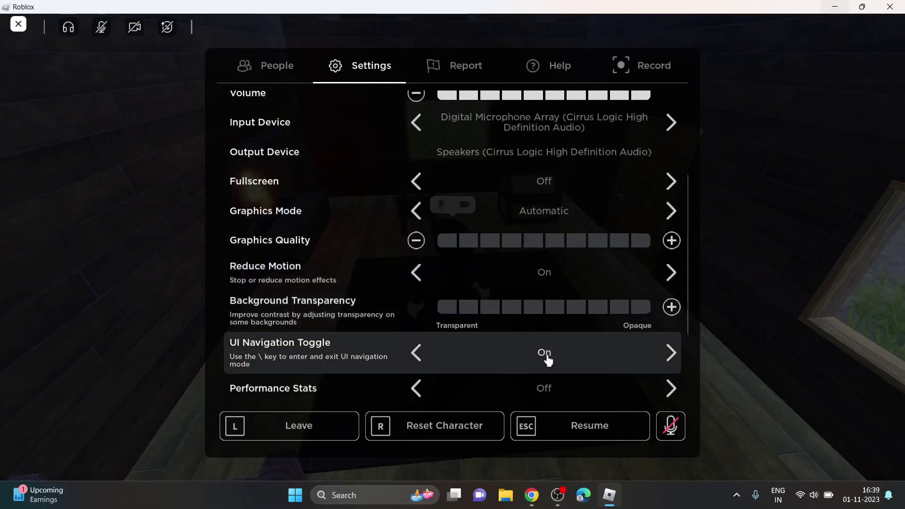
pyautogui.scroll(-1, 460, 365)
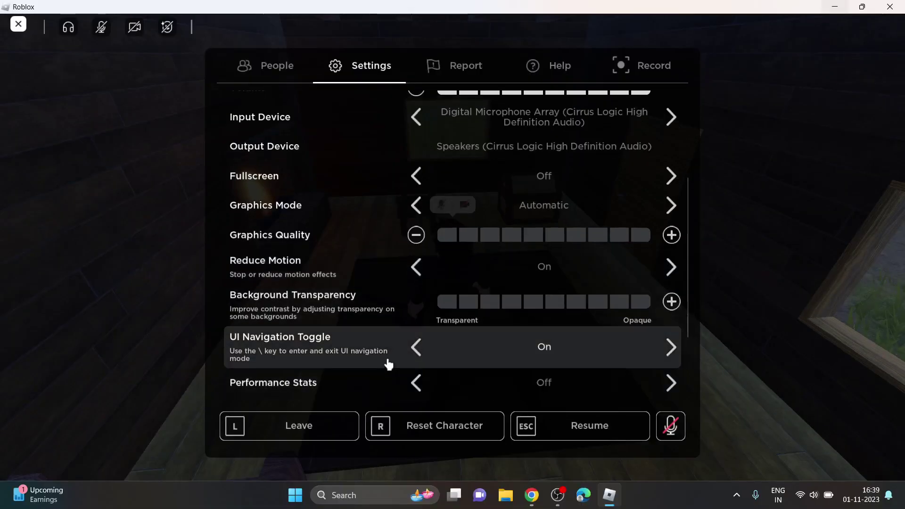
# Close the menu and run the avatar out the cabin door across the grassy field.
pyautogui.click(19, 28)
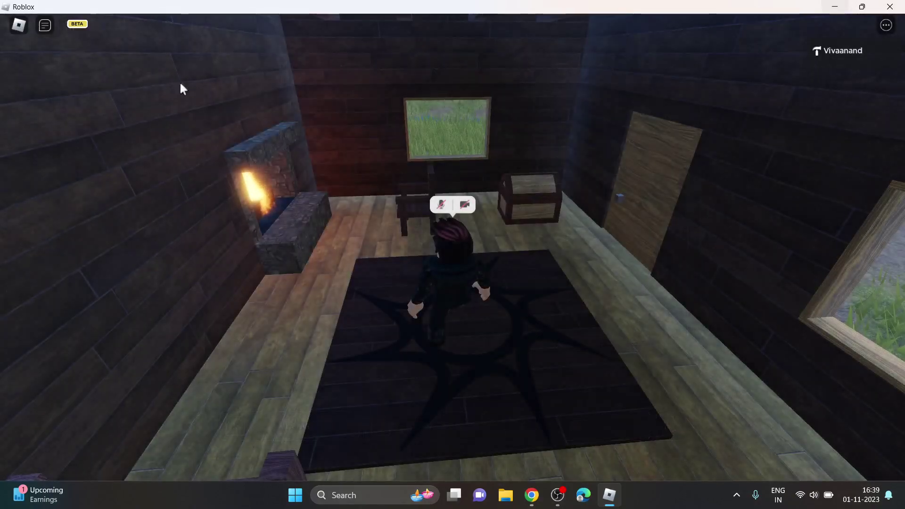
pyautogui.press('Right')
pyautogui.press('Right')
pyautogui.press('Right')
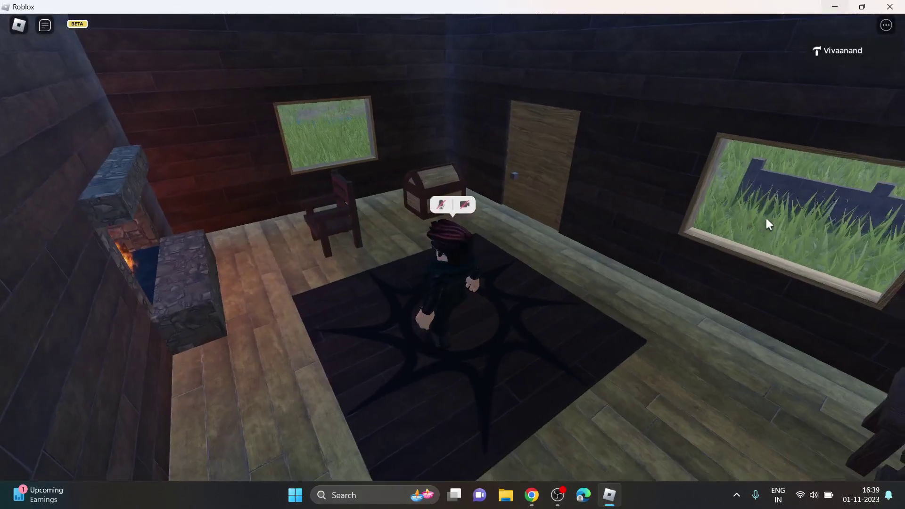
pyautogui.press('w')
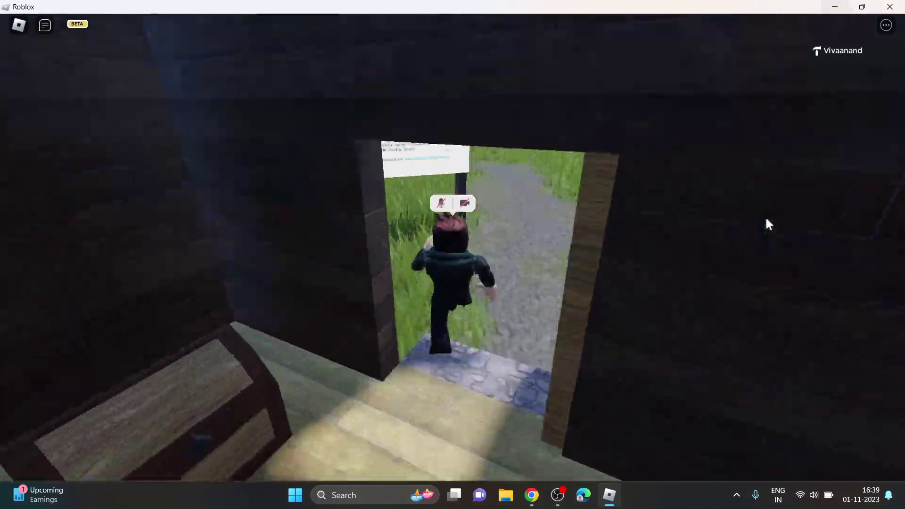
pyautogui.press('Right')
pyautogui.press('Right')
pyautogui.press('Right')
pyautogui.press('Right')
pyautogui.press('Right')
pyautogui.press('Right')
pyautogui.press('Left')
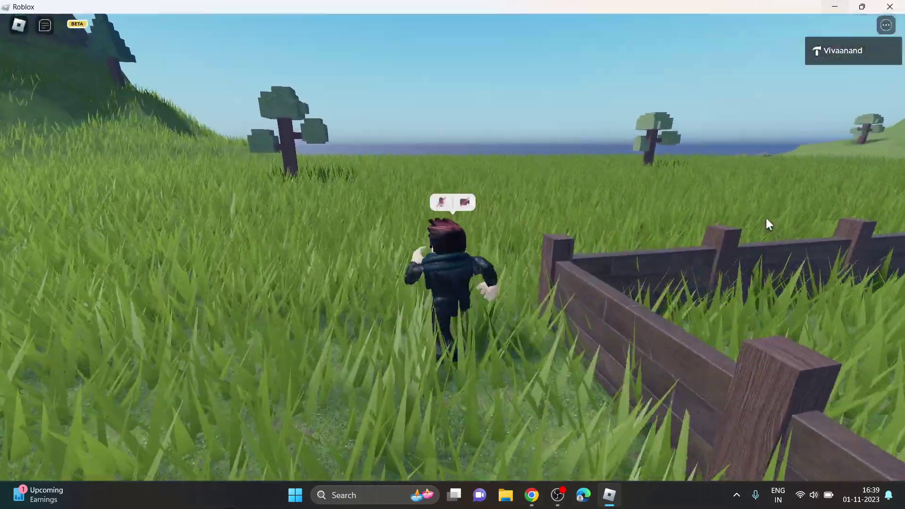
pyautogui.press('Right')
pyautogui.press('Left')
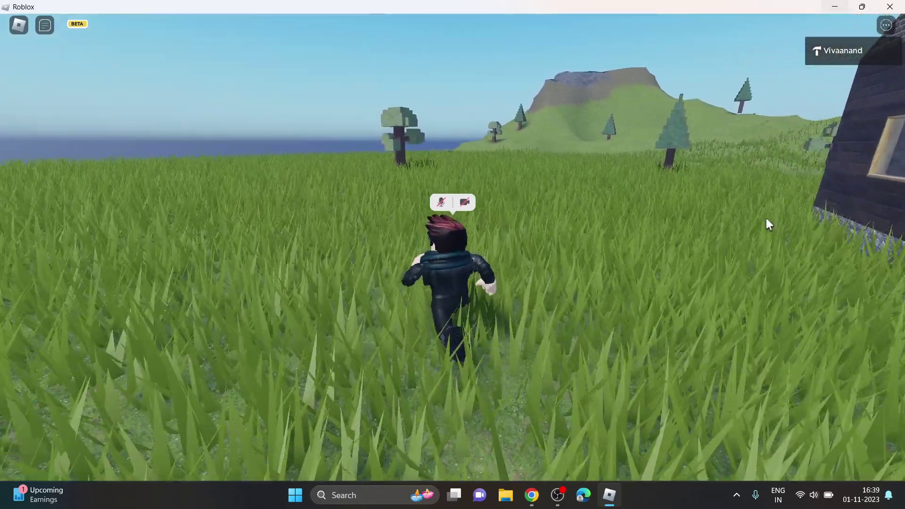